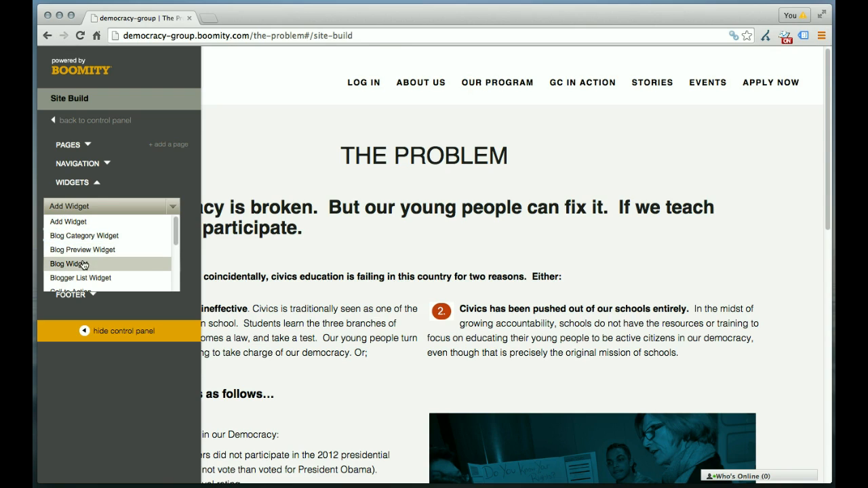
# - Add a new Poll widget from the list of available widget types
pyautogui.moveTo(176, 239); pyautogui.dragTo(176, 257)
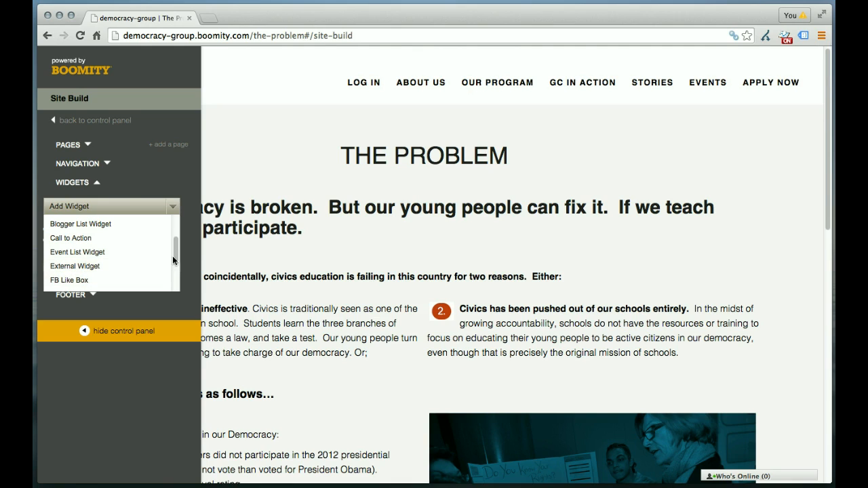
pyautogui.moveTo(176, 254); pyautogui.dragTo(175, 271)
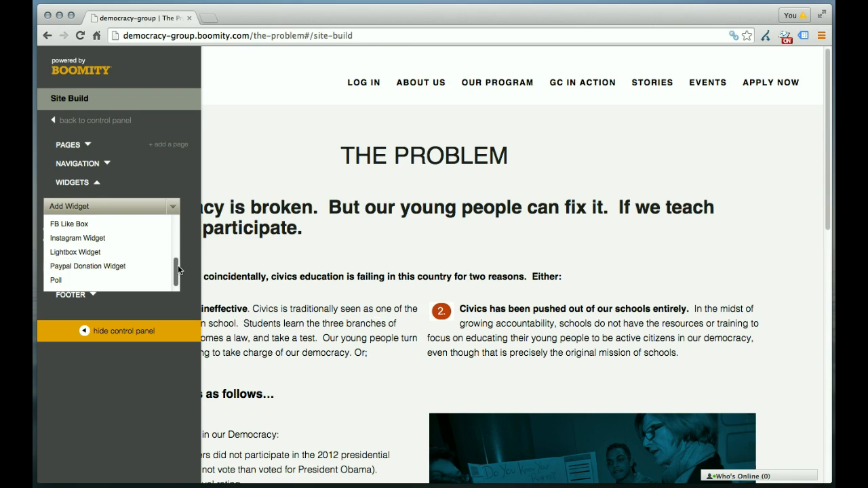
pyautogui.moveTo(178, 265); pyautogui.dragTo(179, 283)
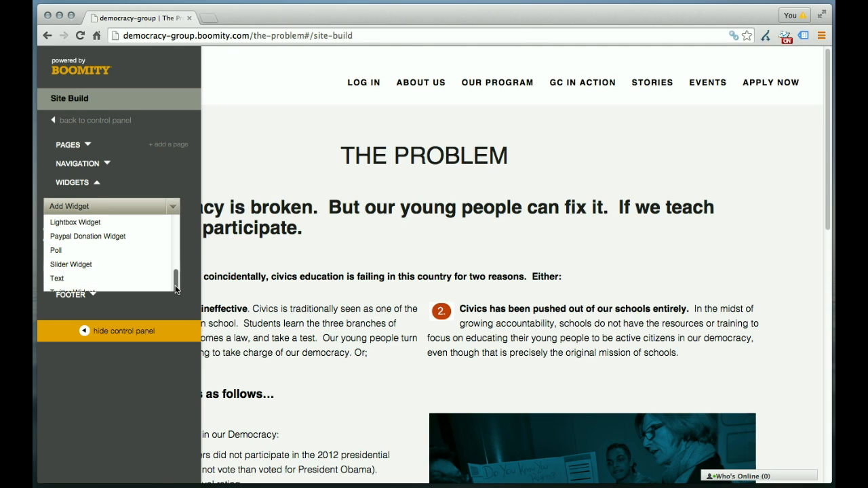
pyautogui.scroll(-1, 117, 280)
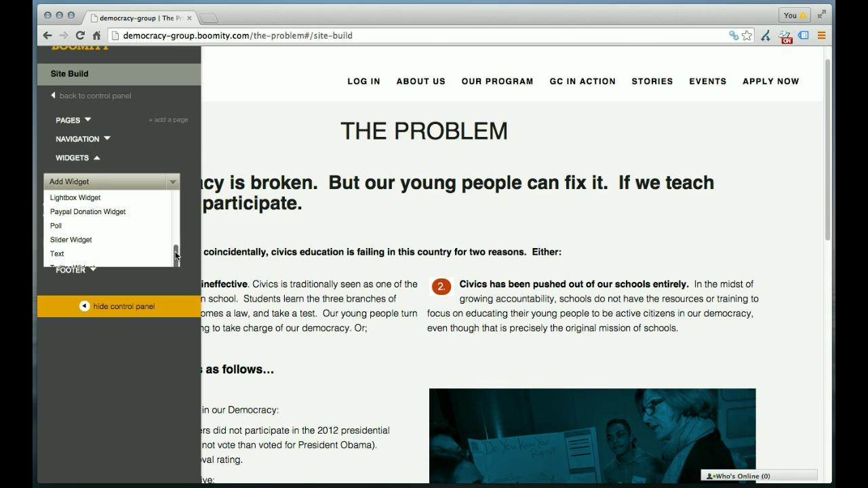
pyautogui.click(124, 182)
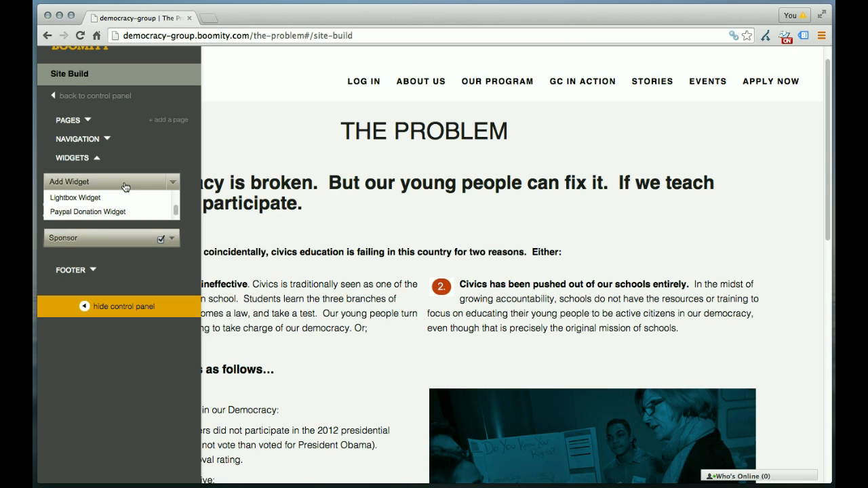
pyautogui.click(174, 183)
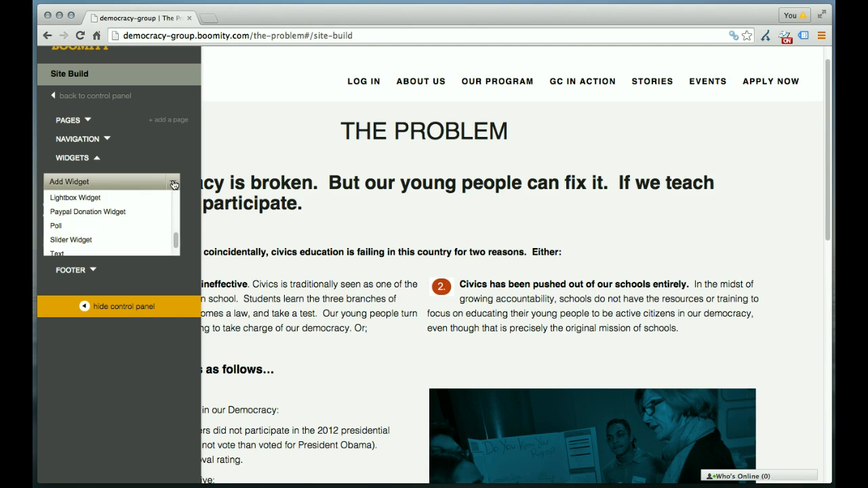
pyautogui.click(126, 232)
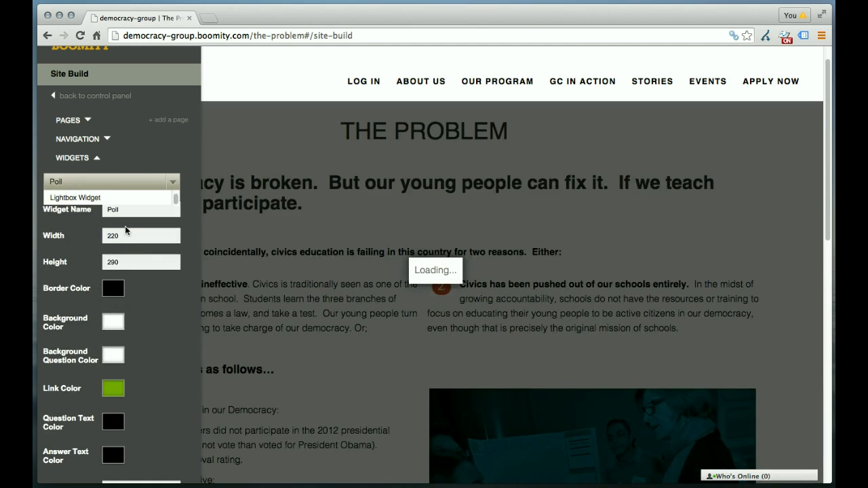
# - Name the poll widget "Vote Age"
pyautogui.moveTo(125, 210); pyautogui.dragTo(99, 213)
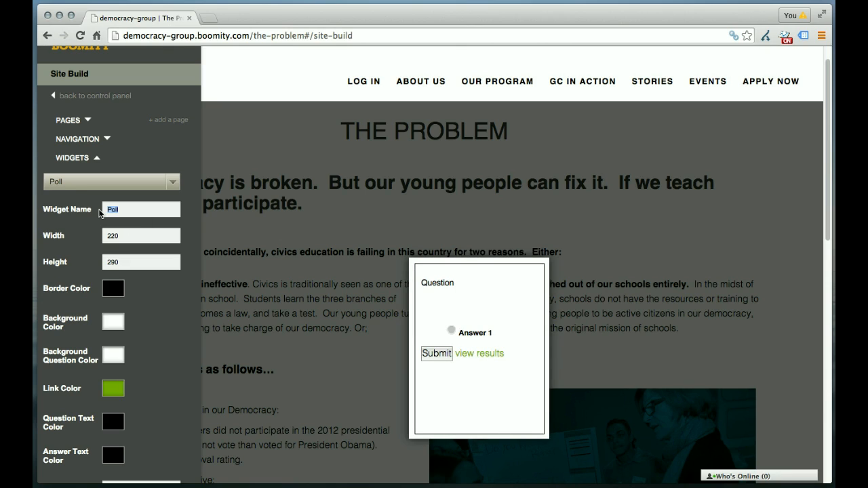
pyautogui.write('Vote Age')
# - Change the poll widget's border color to white
pyautogui.click(112, 290)
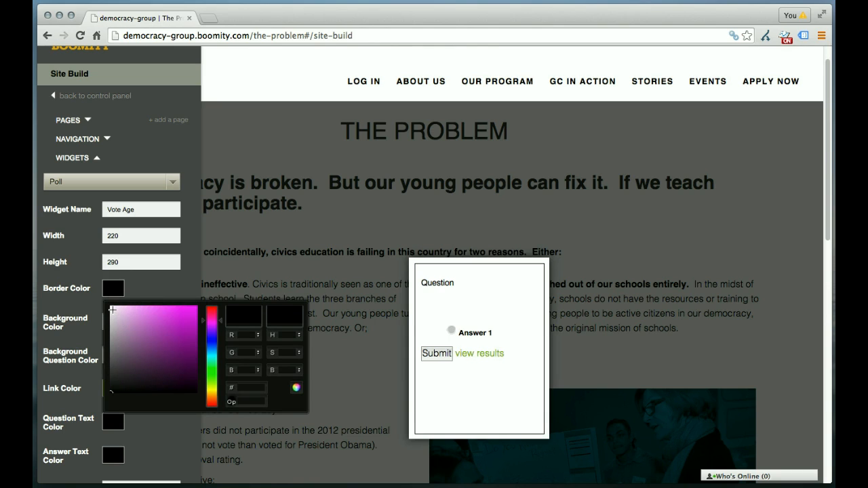
pyautogui.click(112, 310)
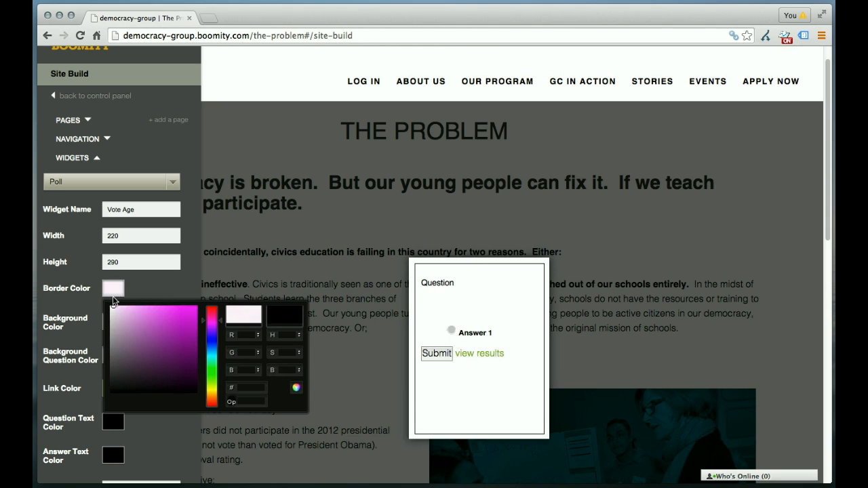
pyautogui.click(113, 296)
pyautogui.click(113, 296)
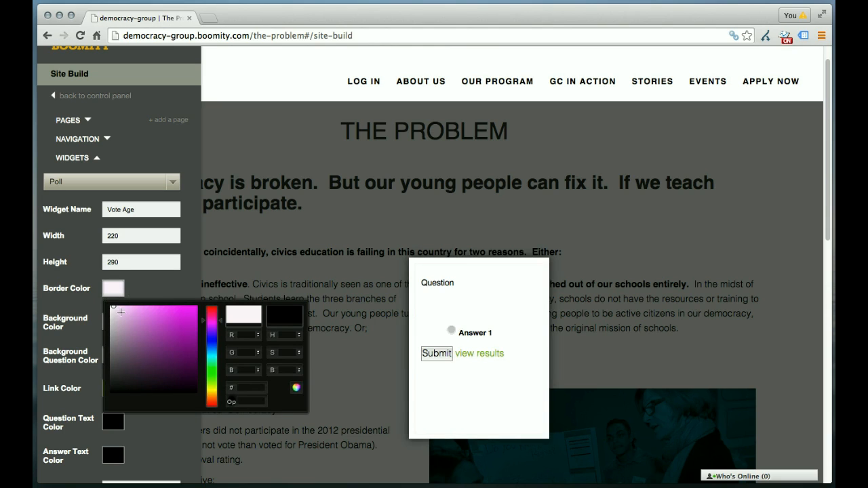
pyautogui.click(108, 308)
pyautogui.click(160, 285)
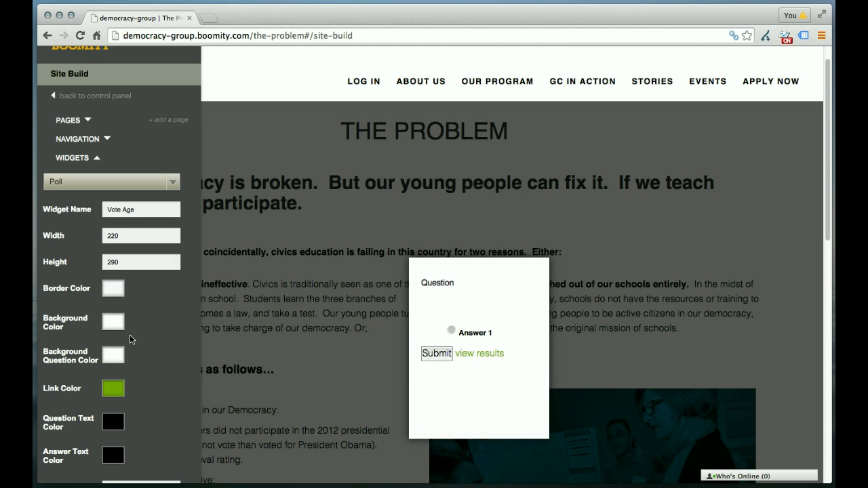
# - Change the poll widget's link color to bright red
pyautogui.scroll(-3, 133, 358)
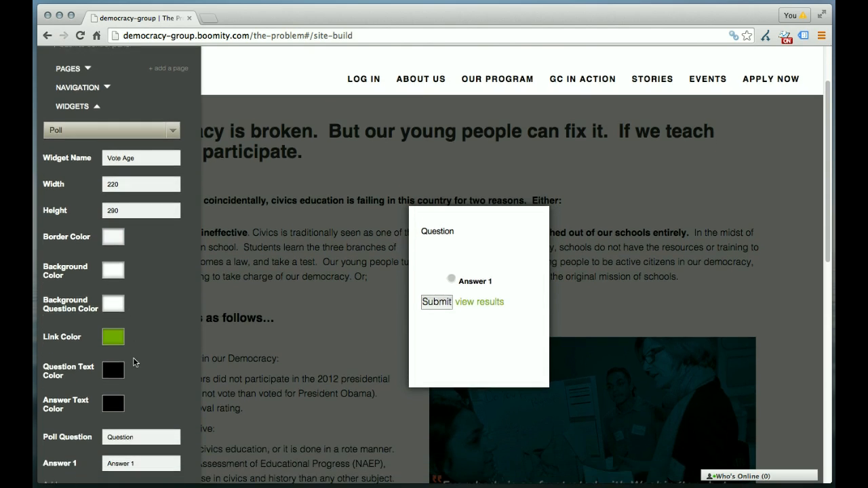
pyautogui.click(114, 330)
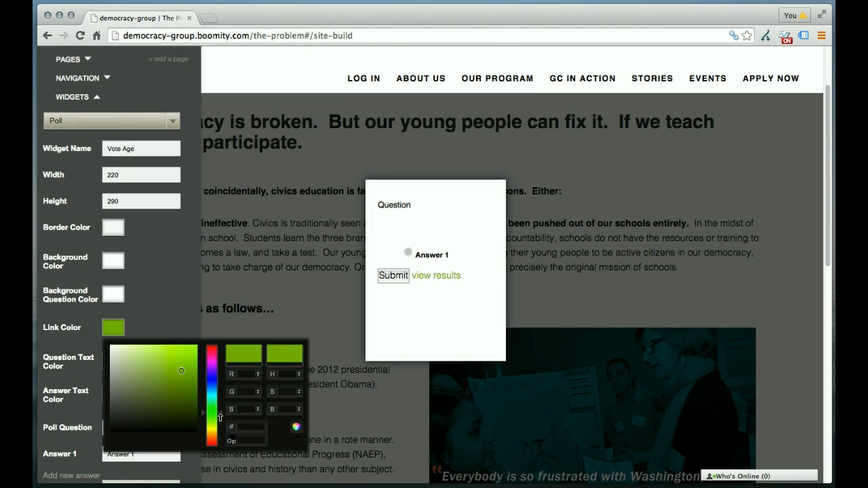
pyautogui.moveTo(217, 416)
pyautogui.mouseDown()
pyautogui.moveTo(222, 343)
pyautogui.moveTo(189, 360)
pyautogui.moveTo(193, 352)
pyautogui.mouseUp()
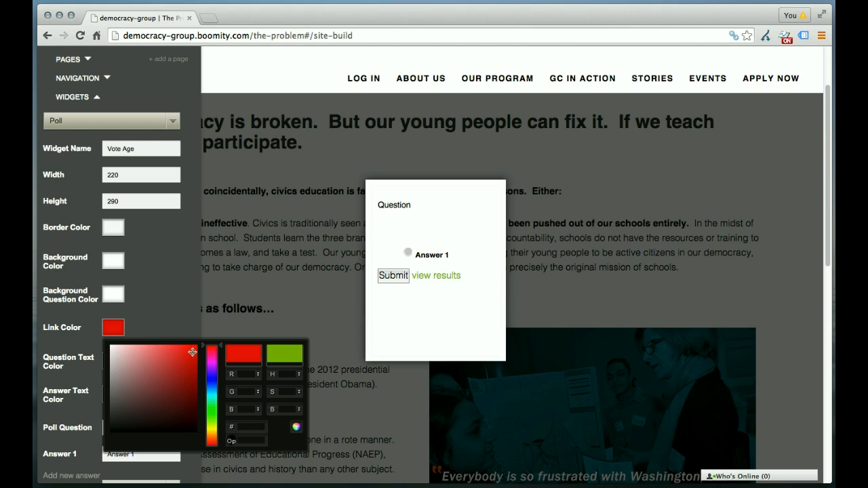
pyautogui.click(172, 321)
# - Replace the placeholder poll question with "How old where you when you first voted?"
pyautogui.scroll(-1, 165, 357)
pyautogui.scroll(-2, 165, 358)
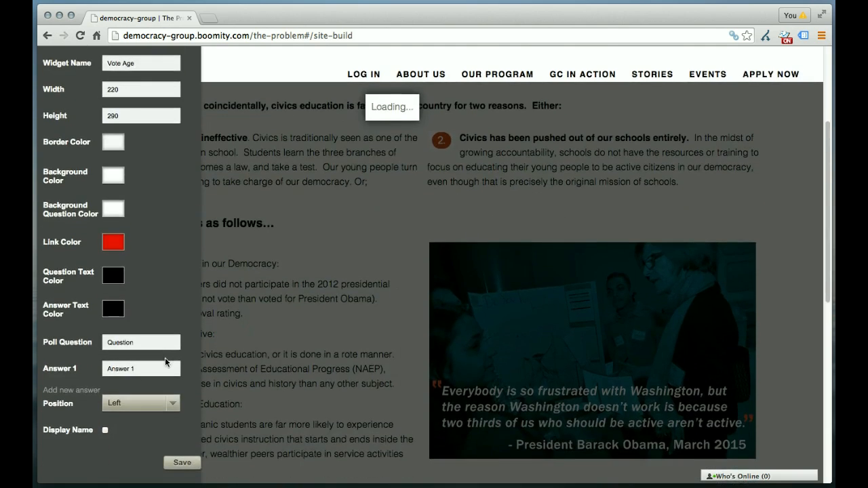
pyautogui.scroll(-3, 165, 358)
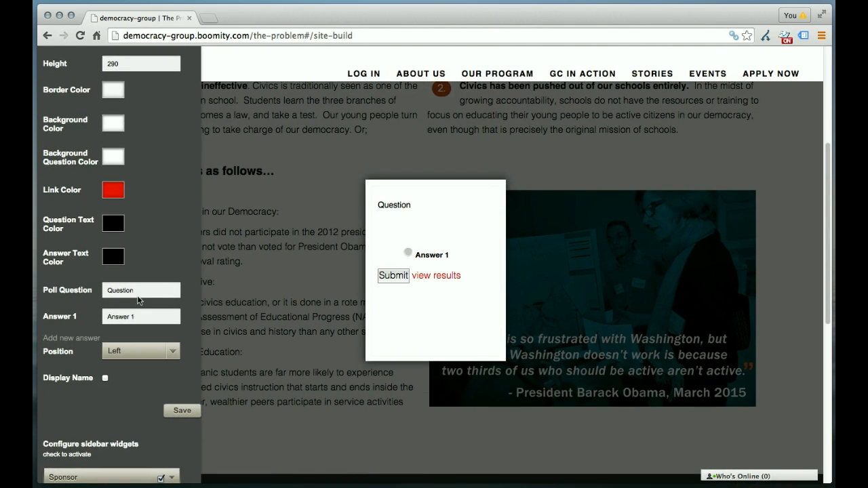
pyautogui.moveTo(108, 291); pyautogui.dragTo(138, 290)
pyautogui.write('How old where you when you first voted?')
# - Set the poll's first answer to 18 and add a second answer, 19
pyautogui.click(144, 315)
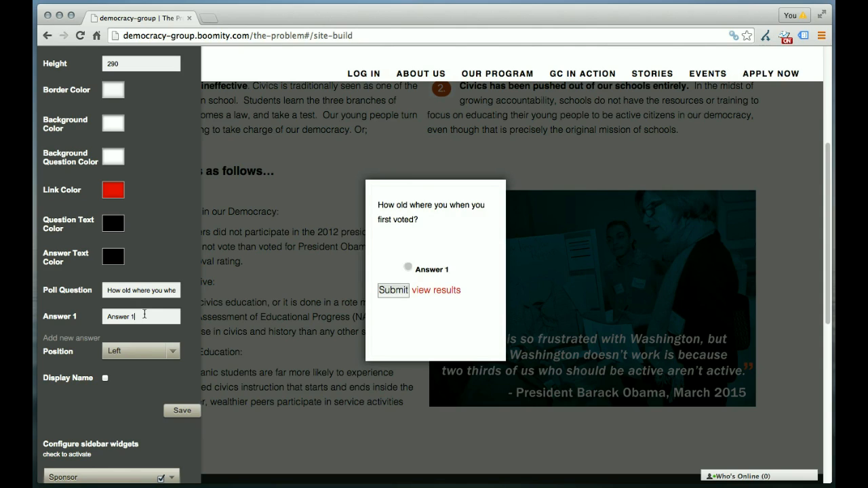
pyautogui.moveTo(143, 316); pyautogui.dragTo(101, 317)
pyautogui.write('18')
pyautogui.click(87, 338)
pyautogui.moveTo(136, 343); pyautogui.dragTo(105, 343)
pyautogui.write('19')
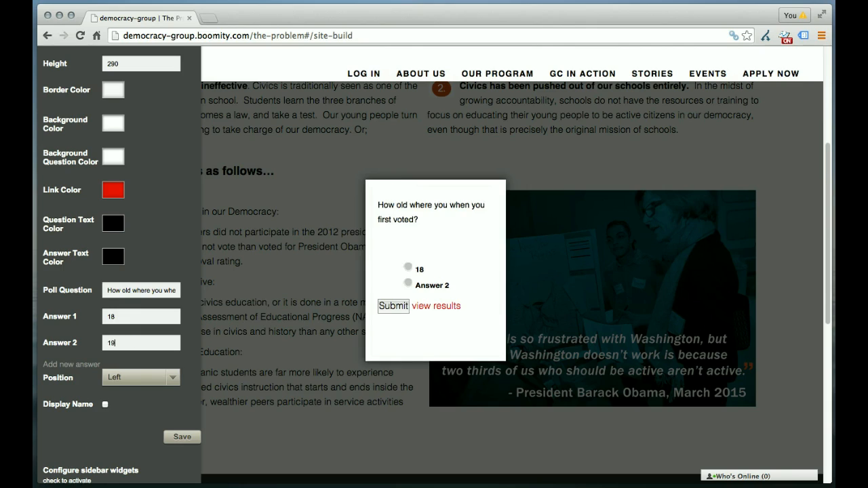
# - Add a third poll answer, 20, and a fourth, "21 and older"
pyautogui.click(93, 363)
pyautogui.moveTo(139, 369); pyautogui.dragTo(98, 371)
pyautogui.write('20')
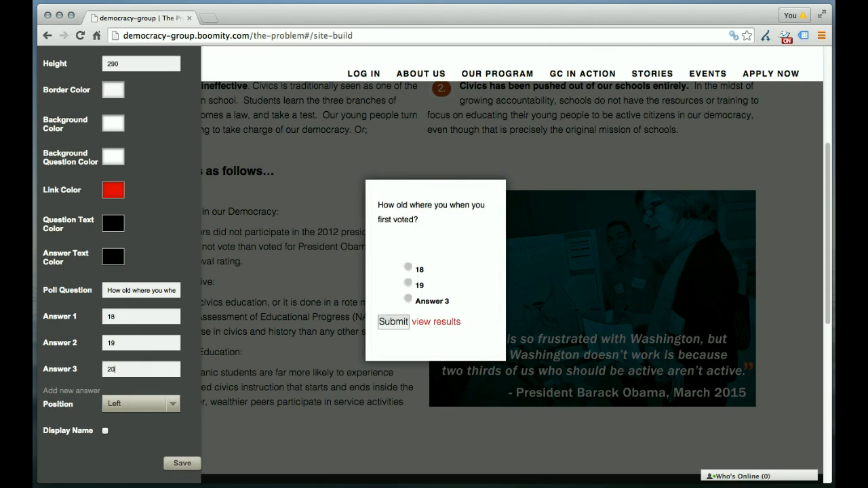
pyautogui.click(84, 391)
pyautogui.moveTo(136, 394); pyautogui.dragTo(103, 394)
pyautogui.write('21 and older')
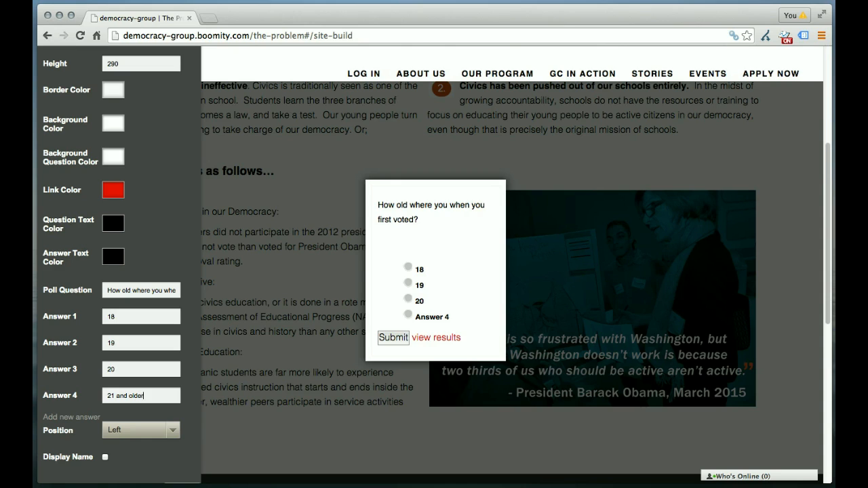
# - Set the poll widget's position to Middle and save the widget
pyautogui.scroll(-2, 189, 415)
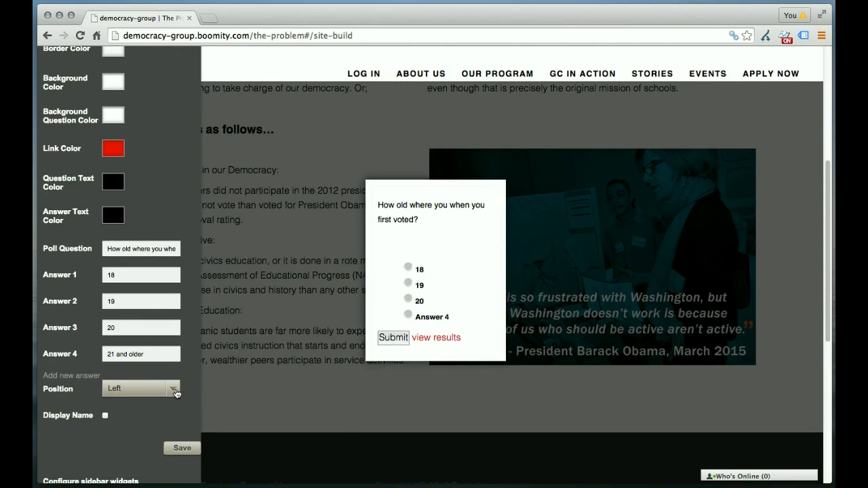
pyautogui.click(174, 389)
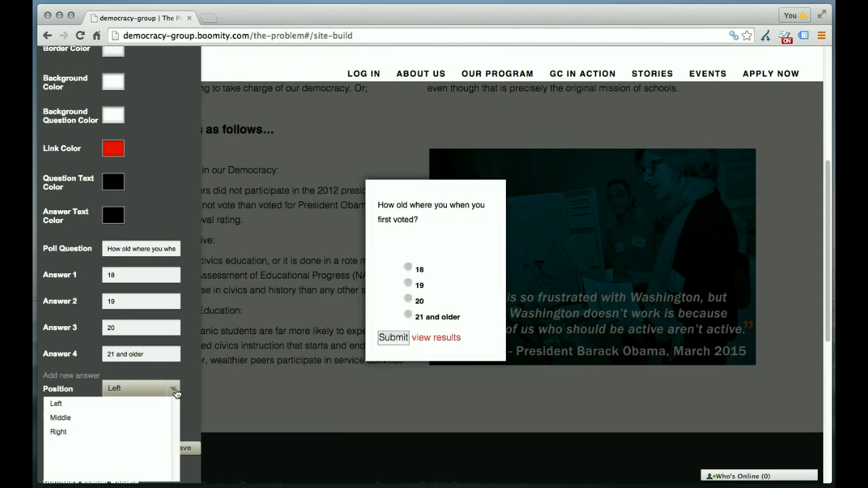
pyautogui.click(120, 418)
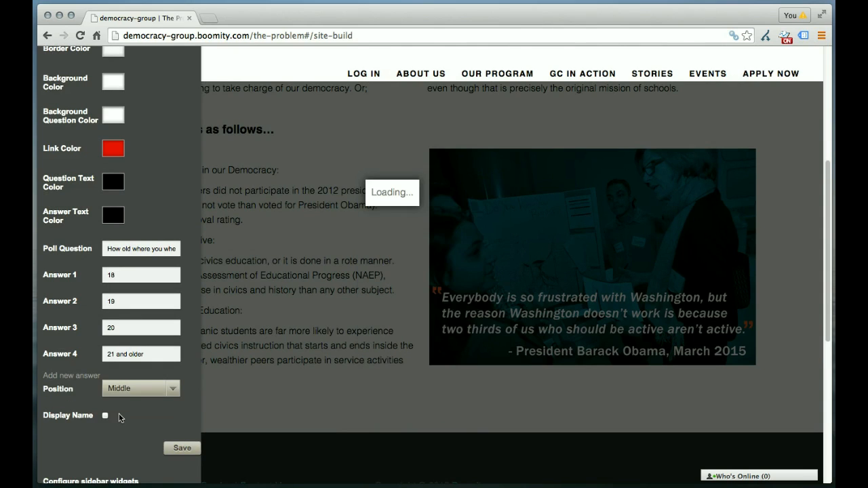
pyautogui.scroll(-3, 131, 424)
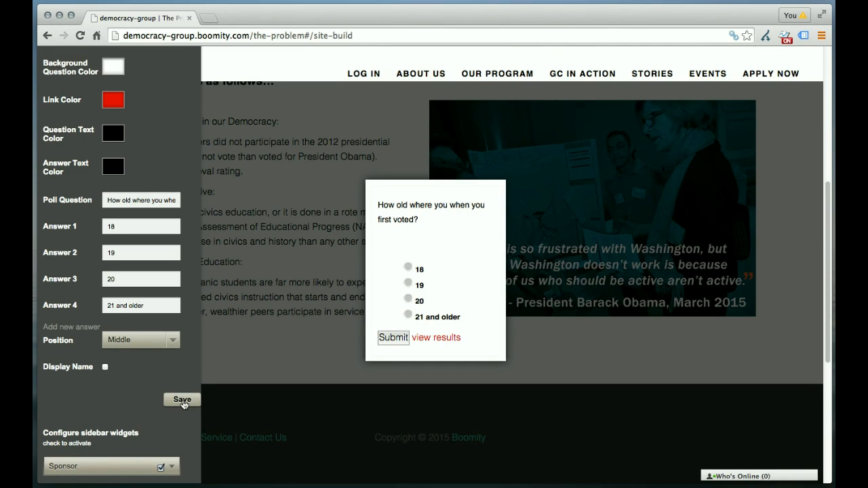
pyautogui.click(181, 400)
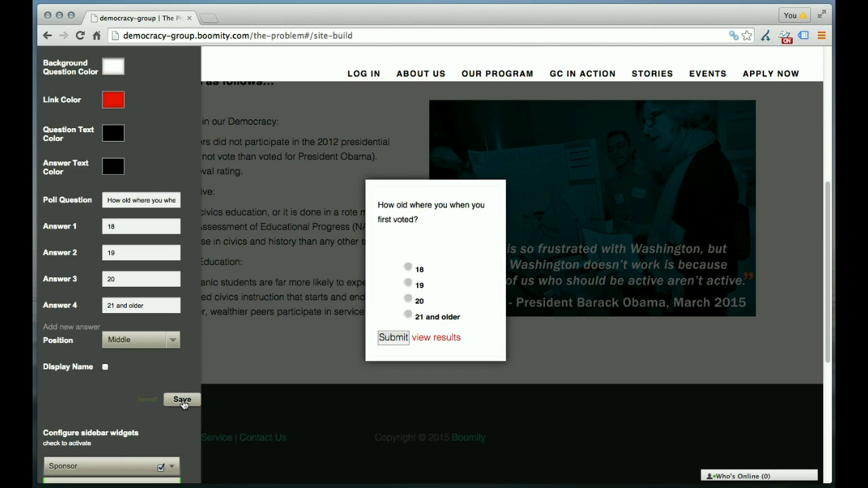
pyautogui.scroll(-8, 184, 404)
pyautogui.click(152, 248)
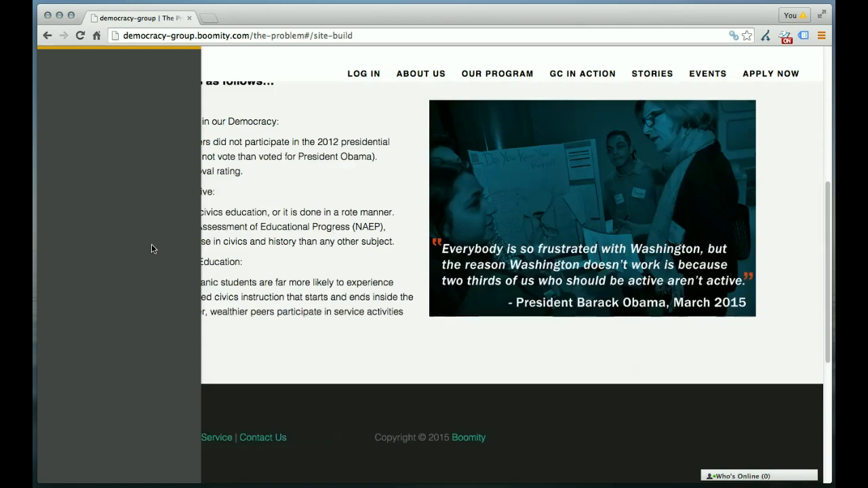
# - Hide the control panel and open The Problem page's content for editing
pyautogui.scroll(2, 152, 248)
pyautogui.scroll(3, 152, 243)
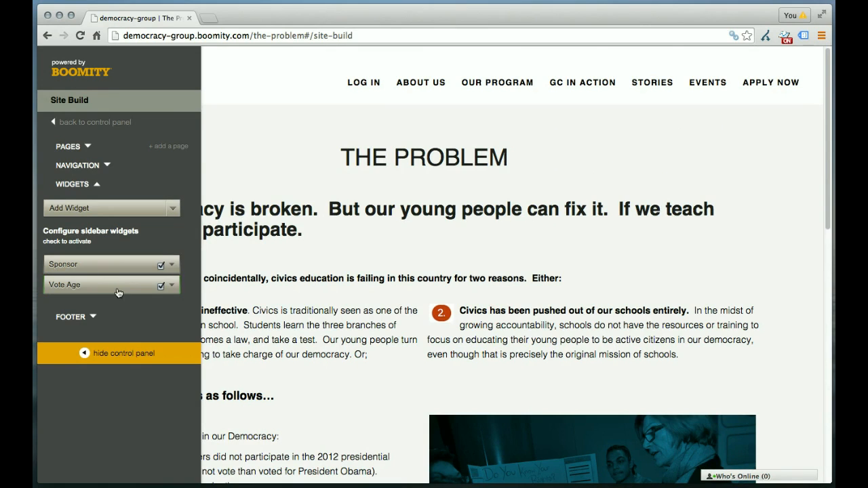
pyautogui.click(122, 354)
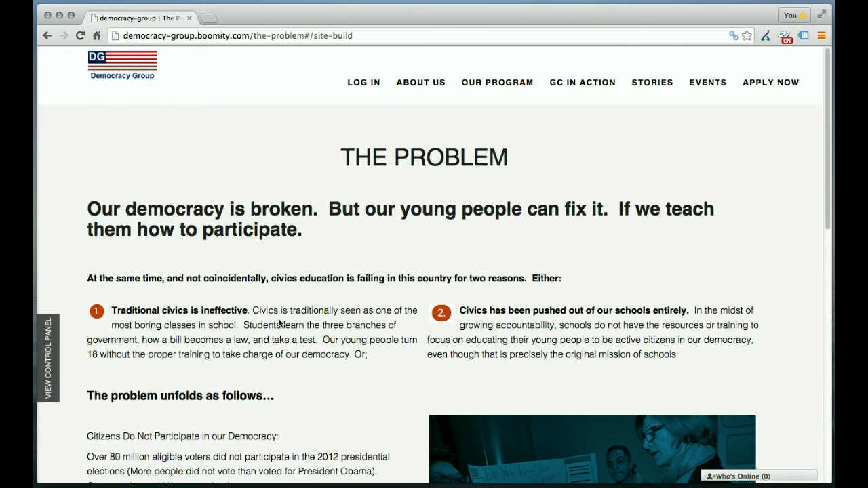
pyautogui.scroll(-5, 278, 322)
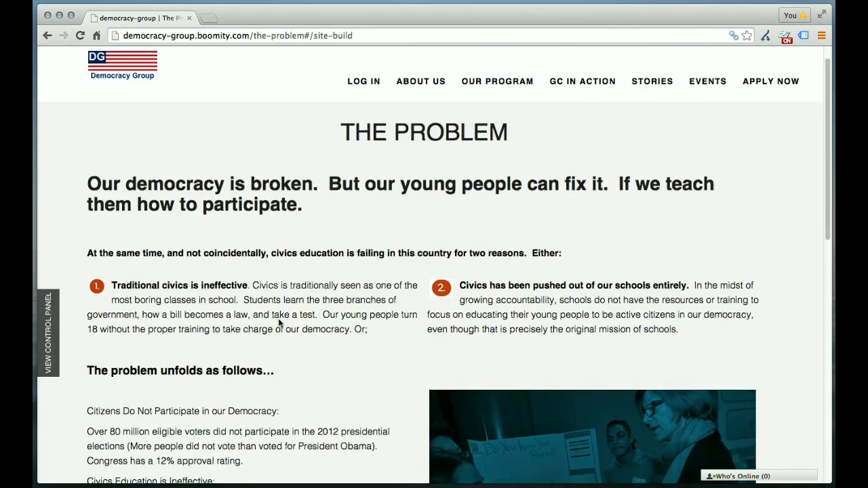
pyautogui.scroll(-3, 278, 322)
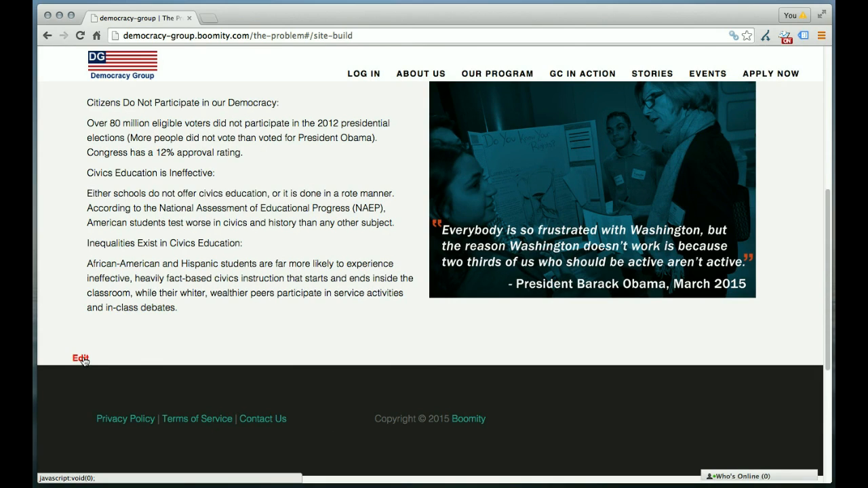
pyautogui.click(82, 358)
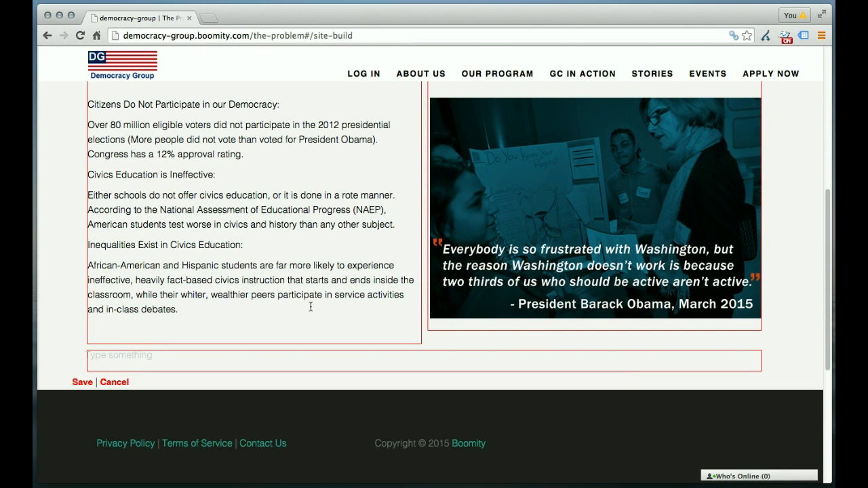
# - Insert the "FIrst Time voted" widget on its own line between the "Our democracy is broken" heading and the "At the same time" paragraph
pyautogui.scroll(5, 311, 307)
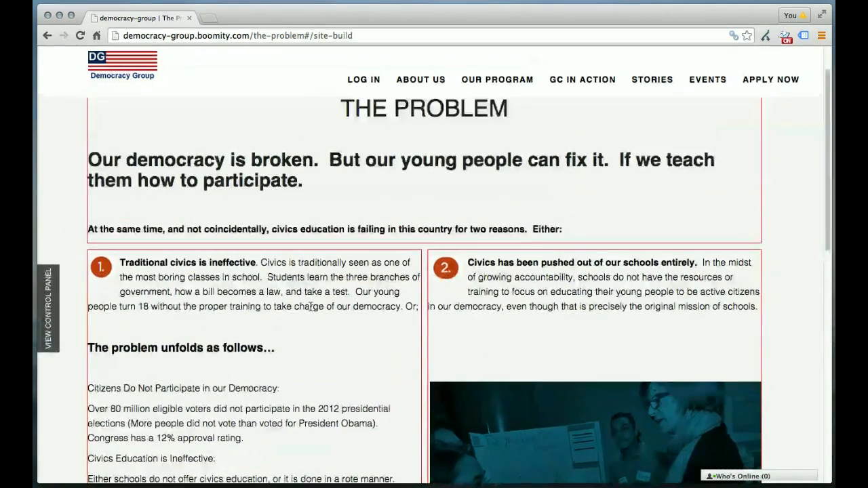
pyautogui.click(105, 211)
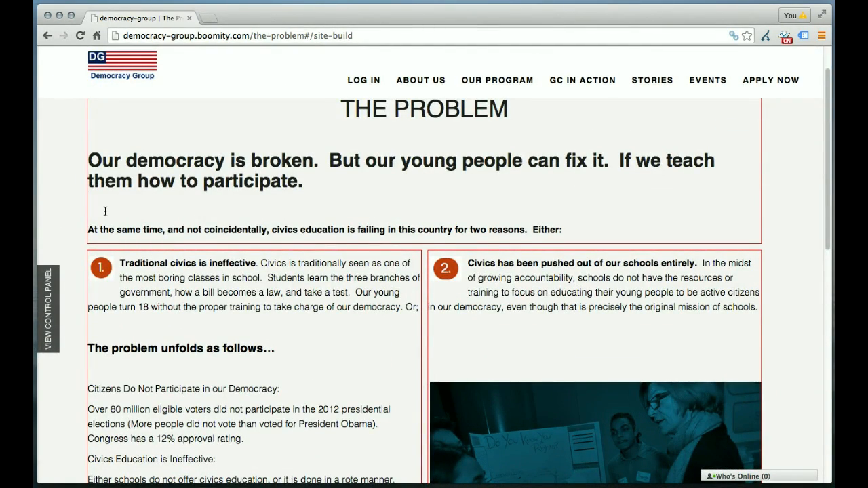
pyautogui.doubleClick(99, 210)
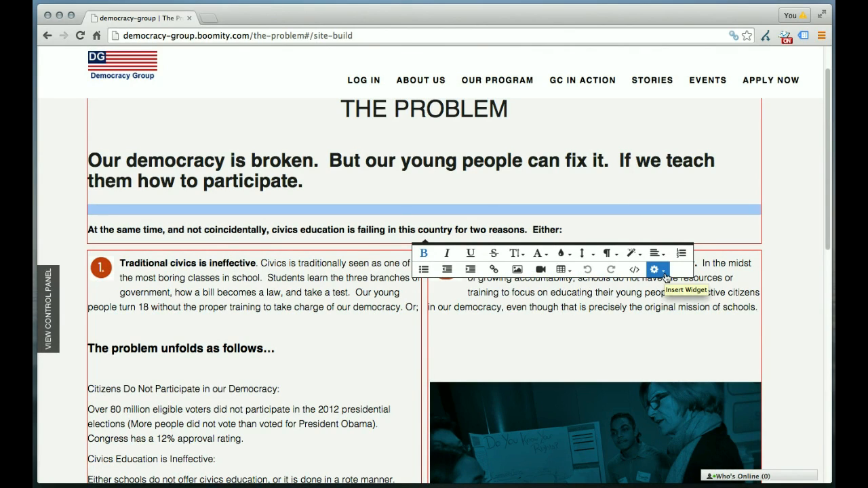
pyautogui.click(664, 271)
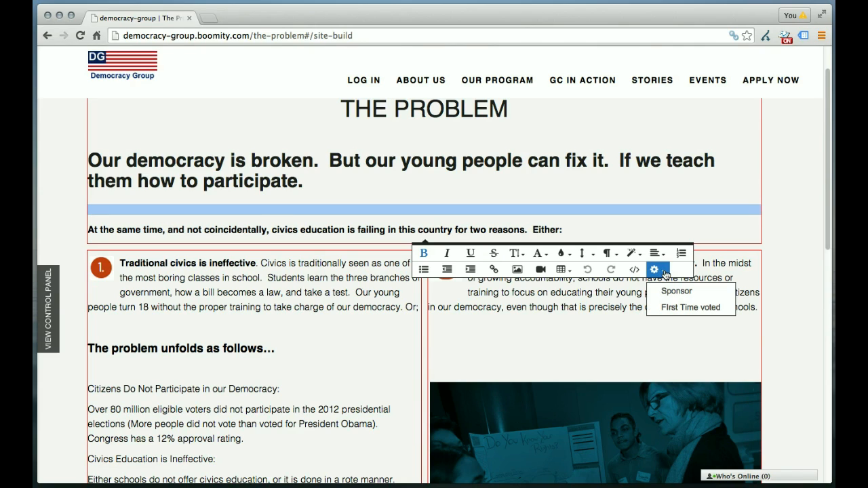
pyautogui.click(690, 308)
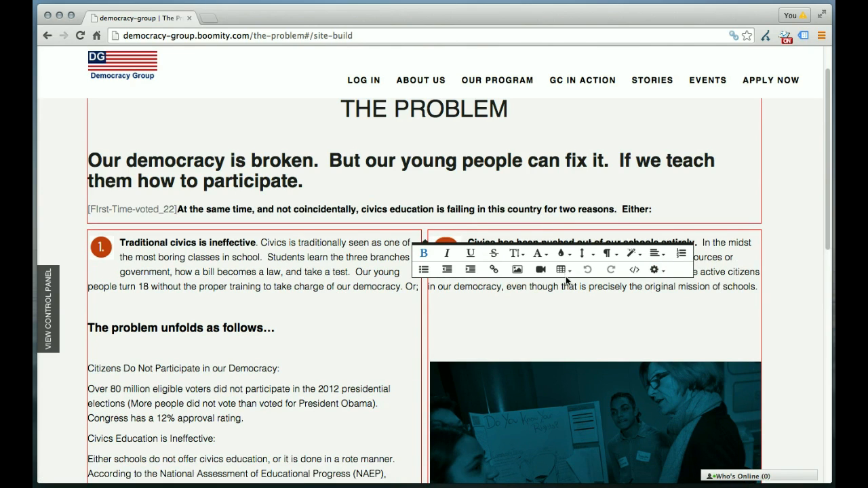
pyautogui.press('Return')
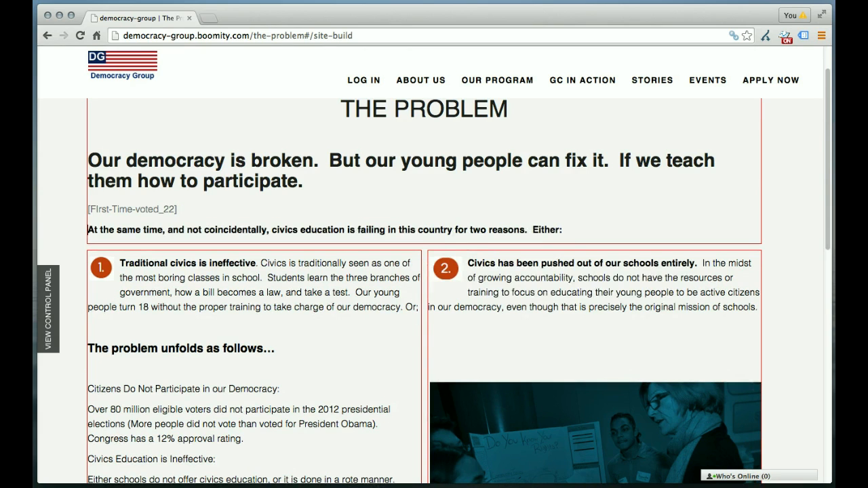
pyautogui.click(210, 211)
# - Save the edited content of The Problem page and reload the page
pyautogui.scroll(-10, 260, 258)
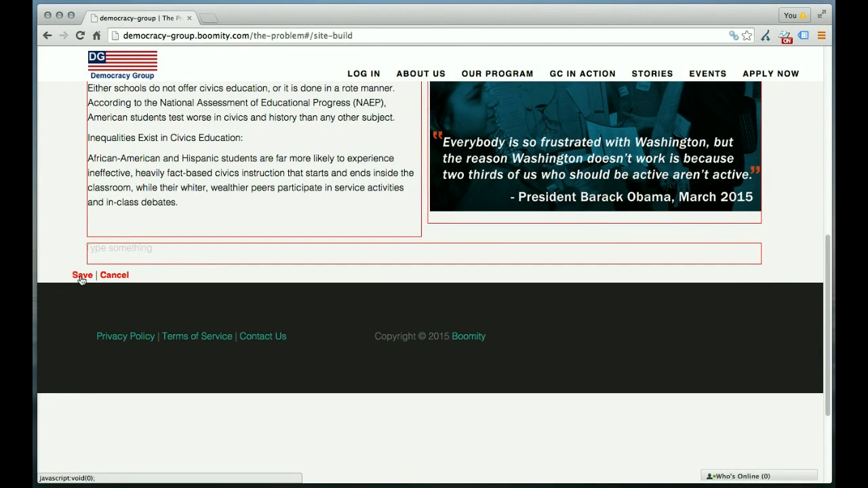
pyautogui.click(81, 276)
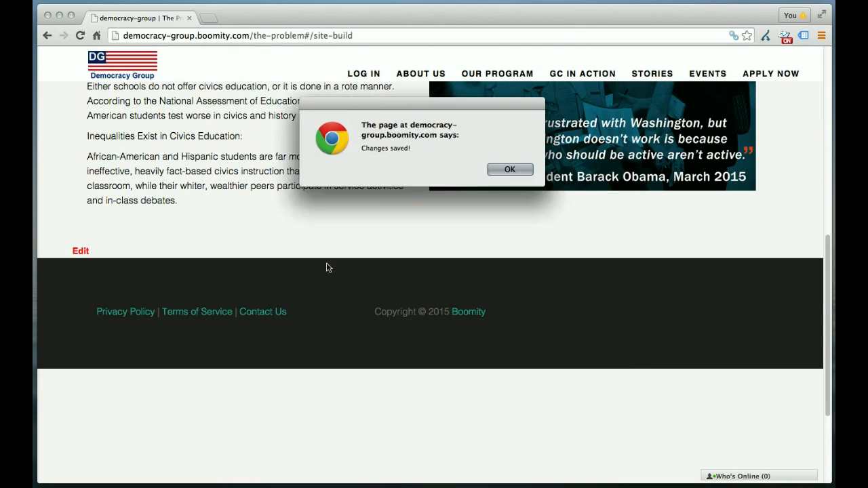
pyautogui.click(509, 171)
pyautogui.click(80, 36)
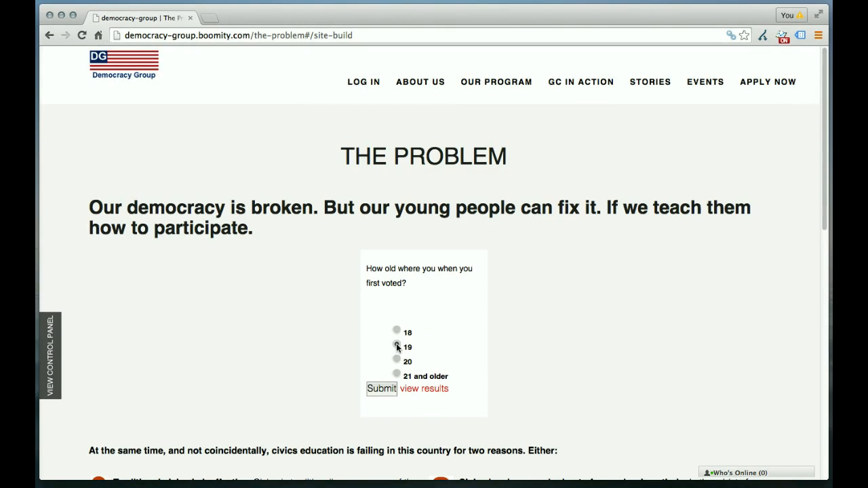
# - Test the embedded poll by submitting a vote for 19, and return from the results to the poll
pyautogui.click(384, 390)
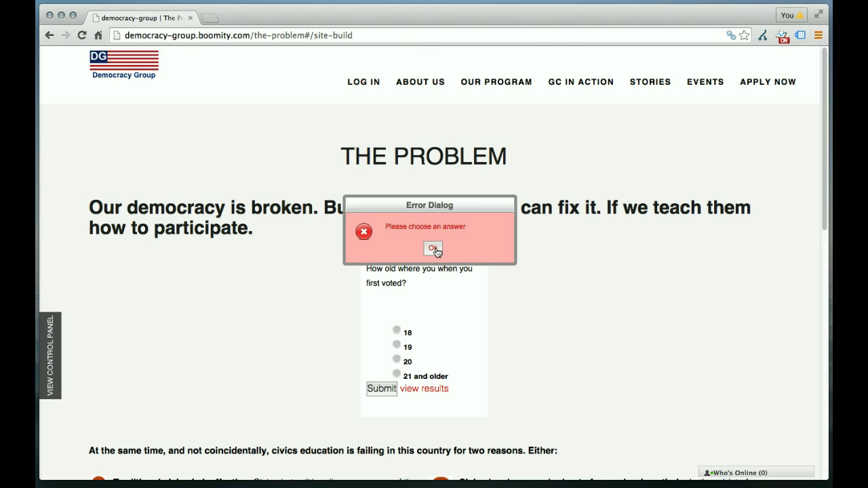
pyautogui.click(433, 250)
pyautogui.click(398, 345)
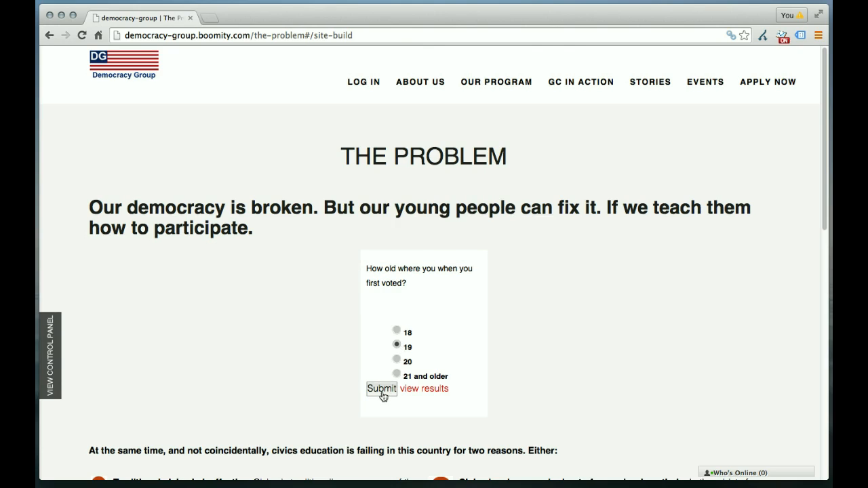
pyautogui.click(383, 393)
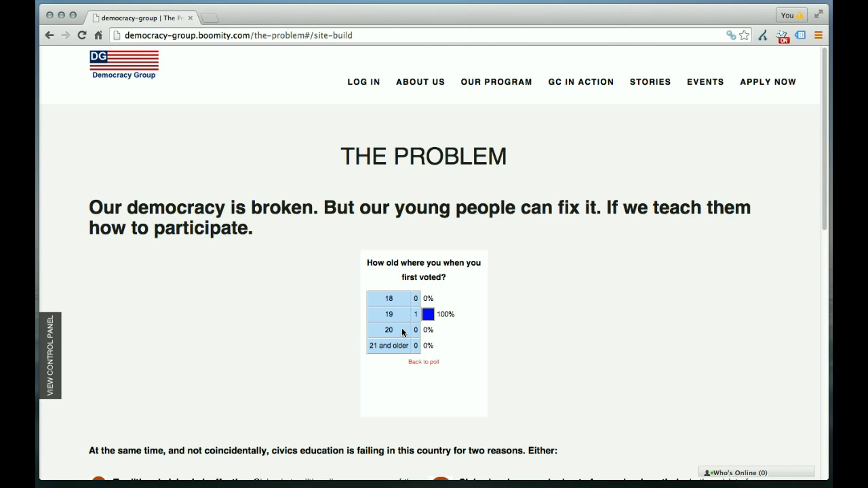
pyautogui.click(424, 364)
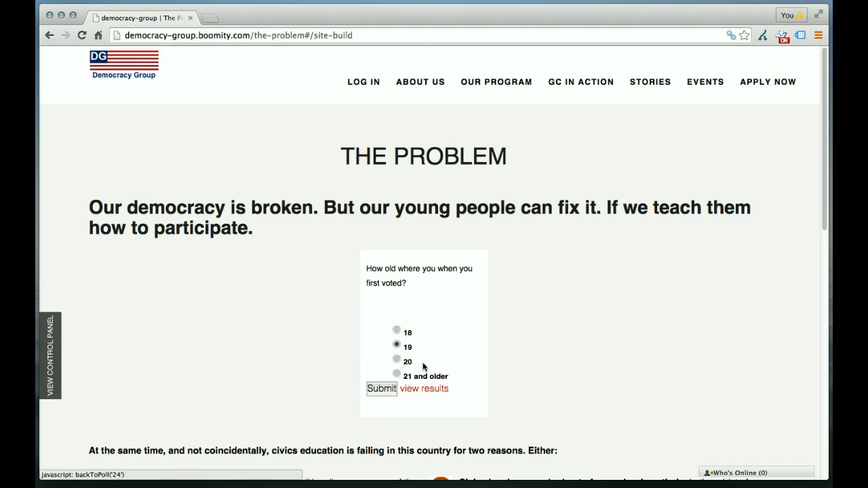